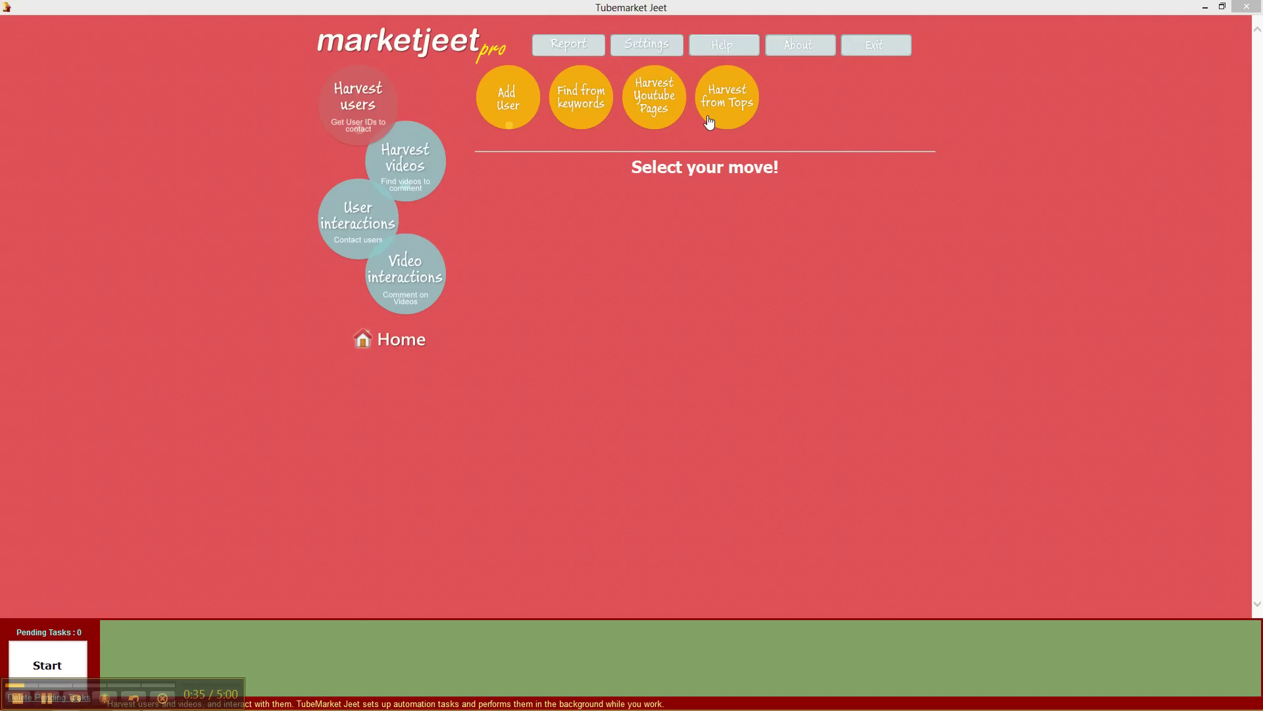
# - Start adding a user by ID and enter the user's ID
pyautogui.click(512, 105)
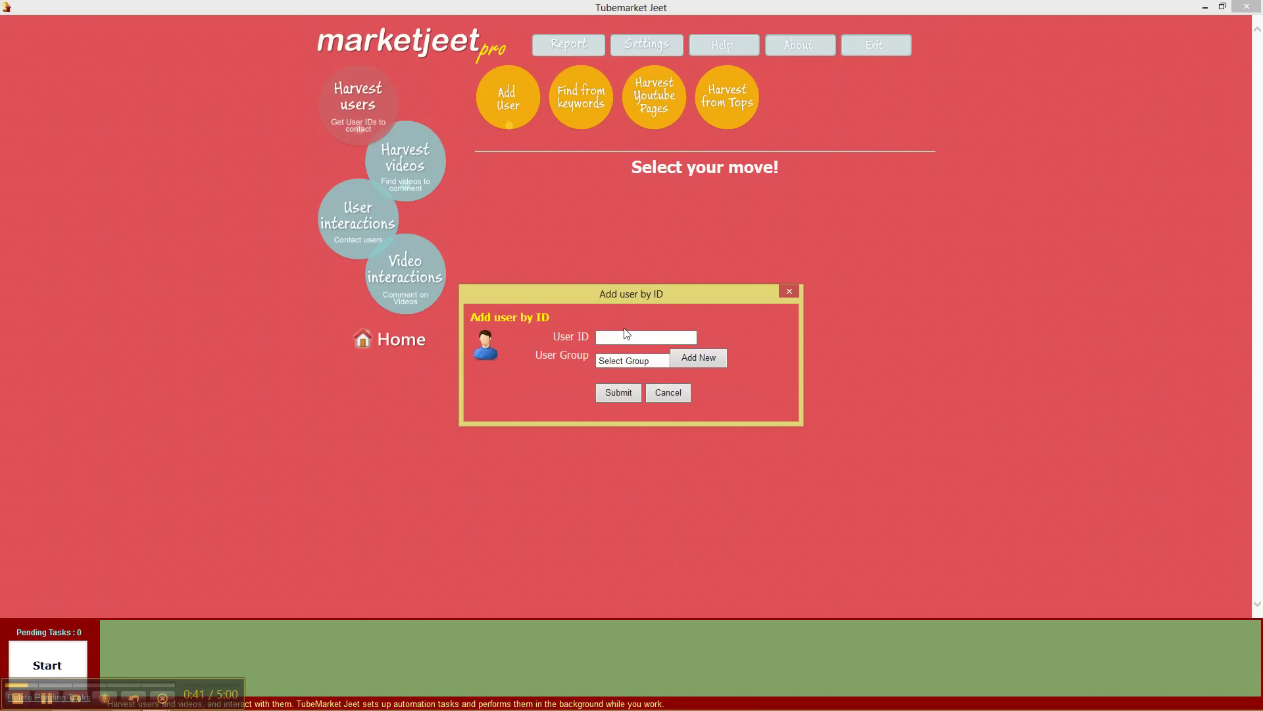
pyautogui.click(625, 360)
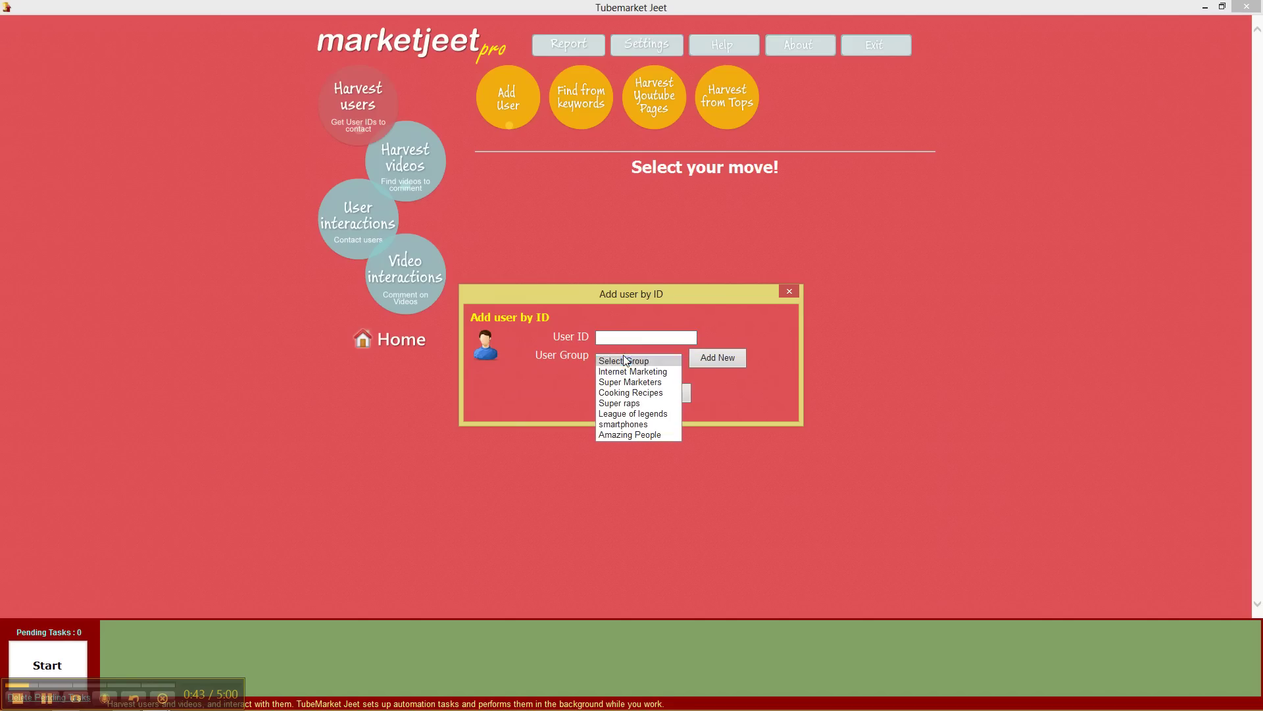
pyautogui.click(625, 361)
pyautogui.click(628, 339)
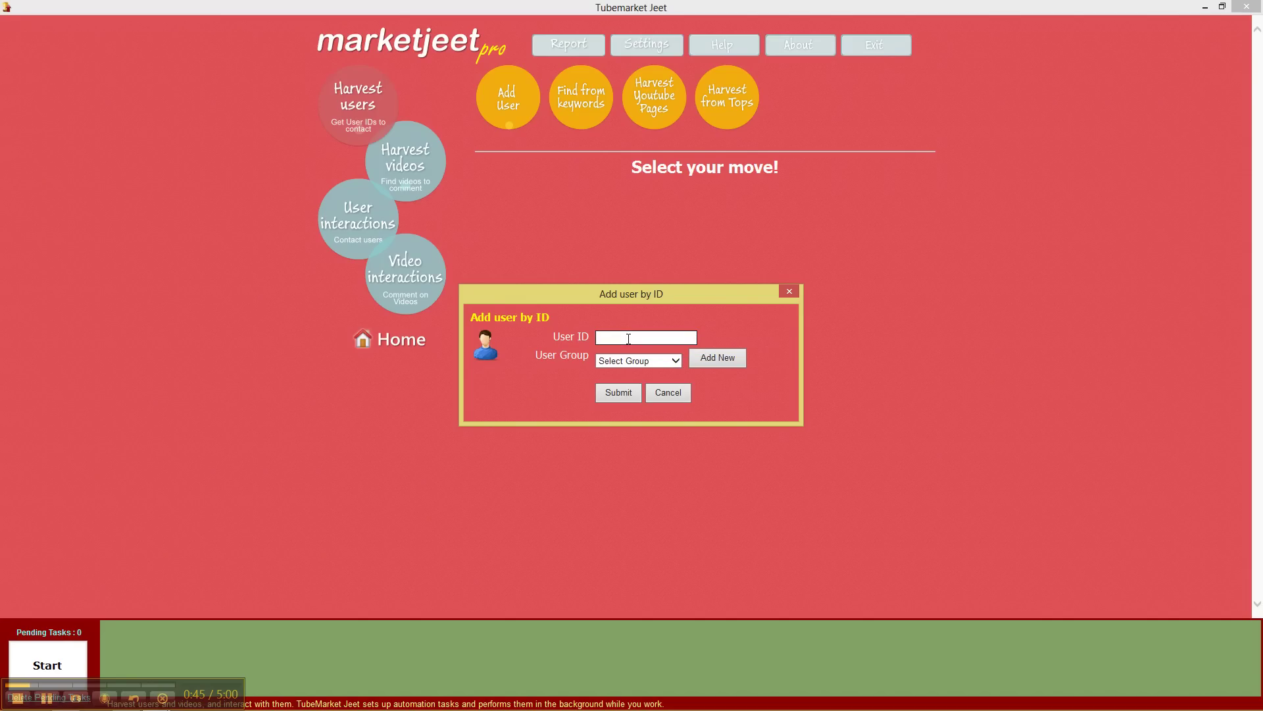
# - Create a new user group named 'People' for this user and submit
pyautogui.click(635, 363)
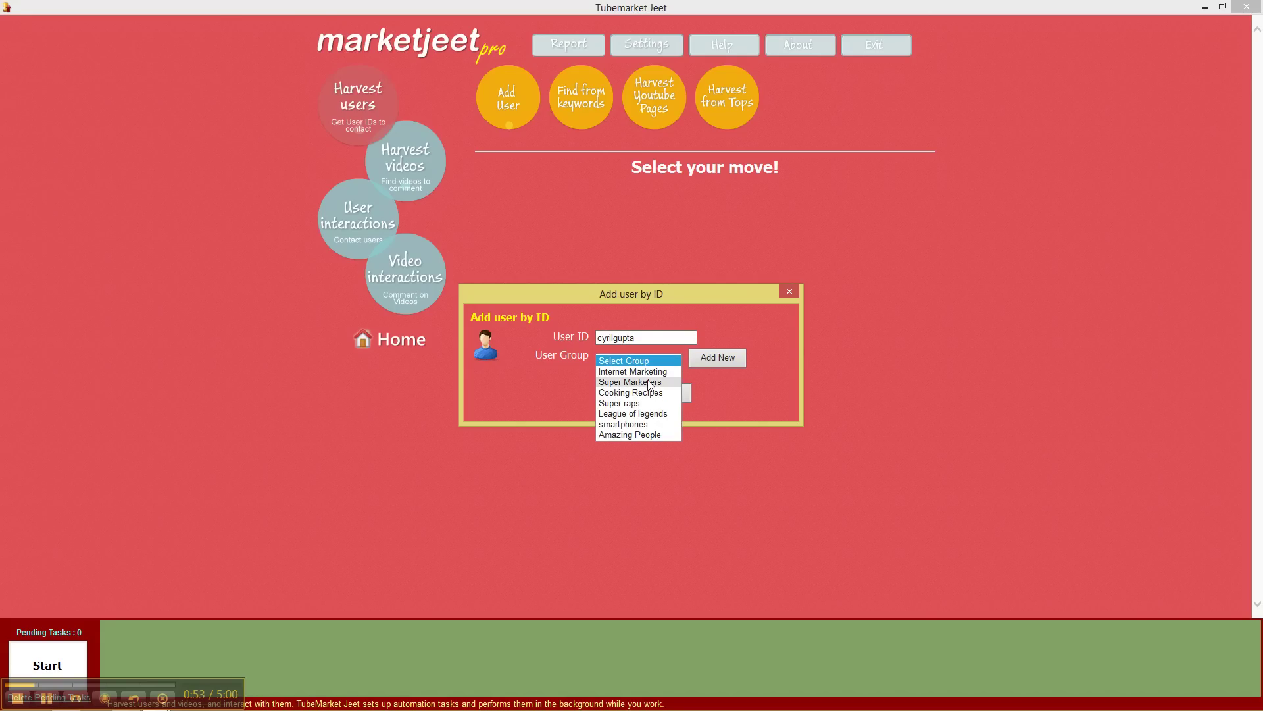
pyautogui.click(654, 362)
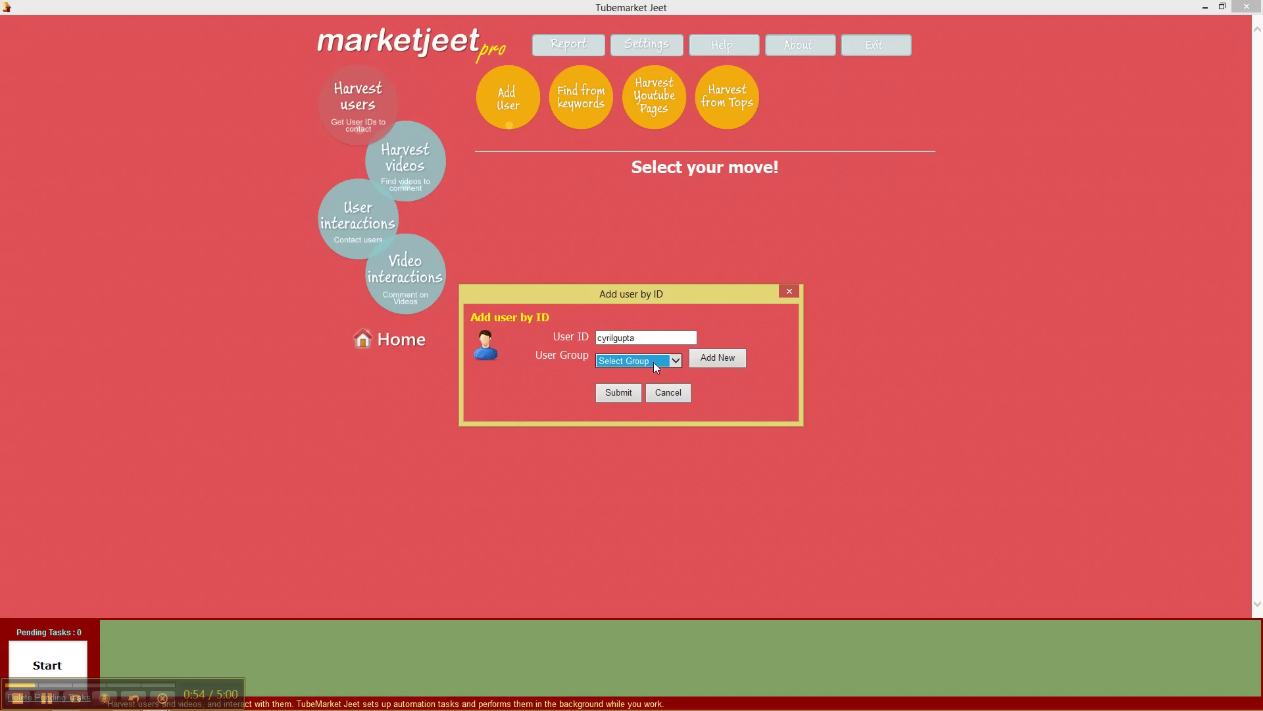
pyautogui.click(708, 362)
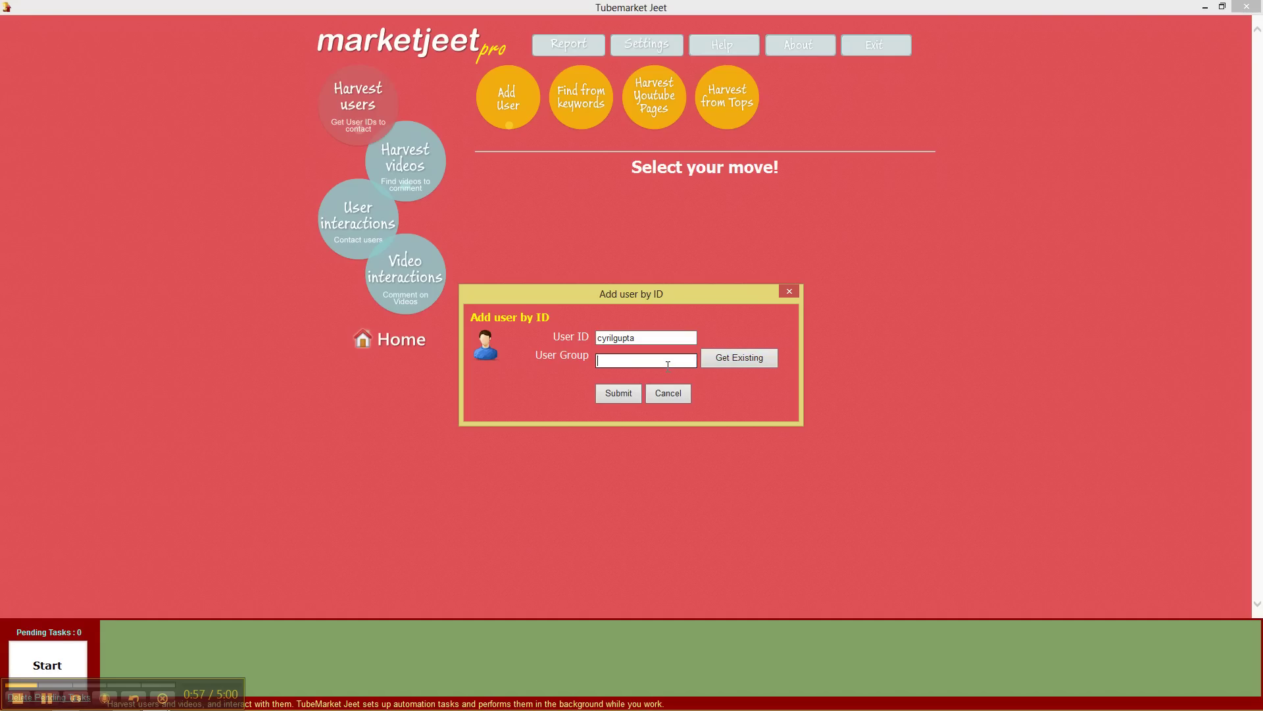
pyautogui.write('People')
pyautogui.click(628, 395)
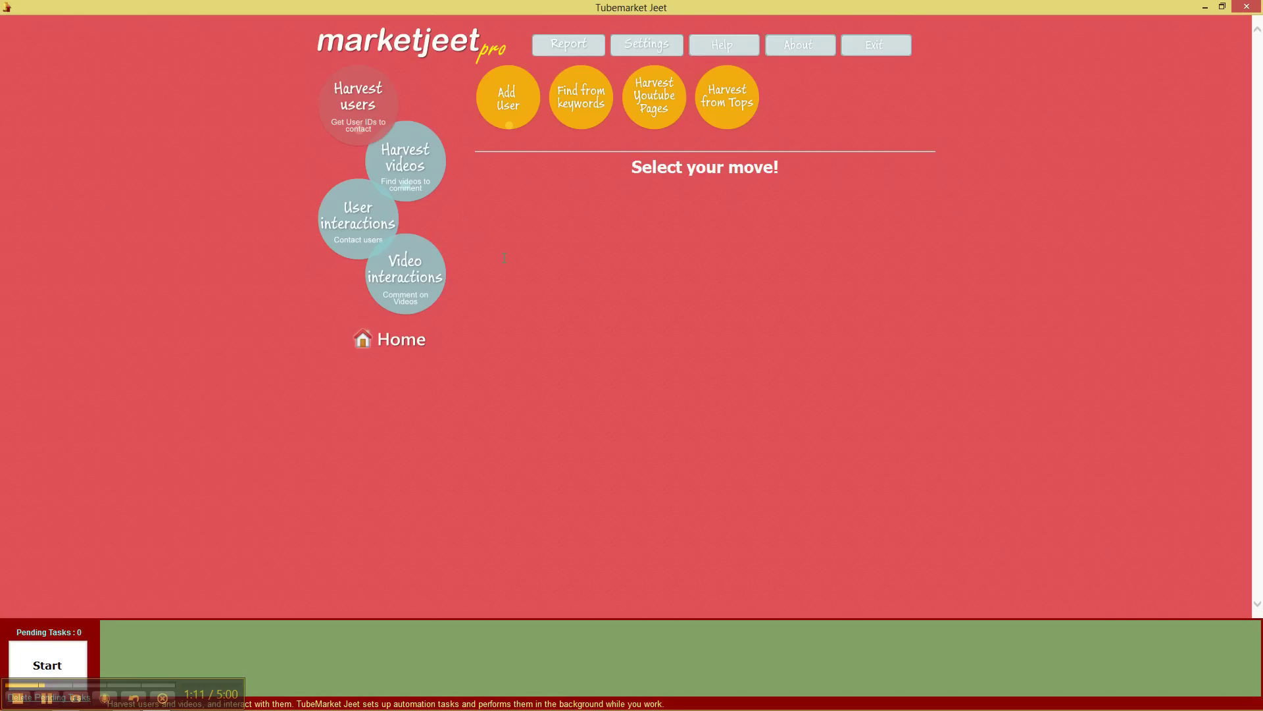
pyautogui.click(403, 344)
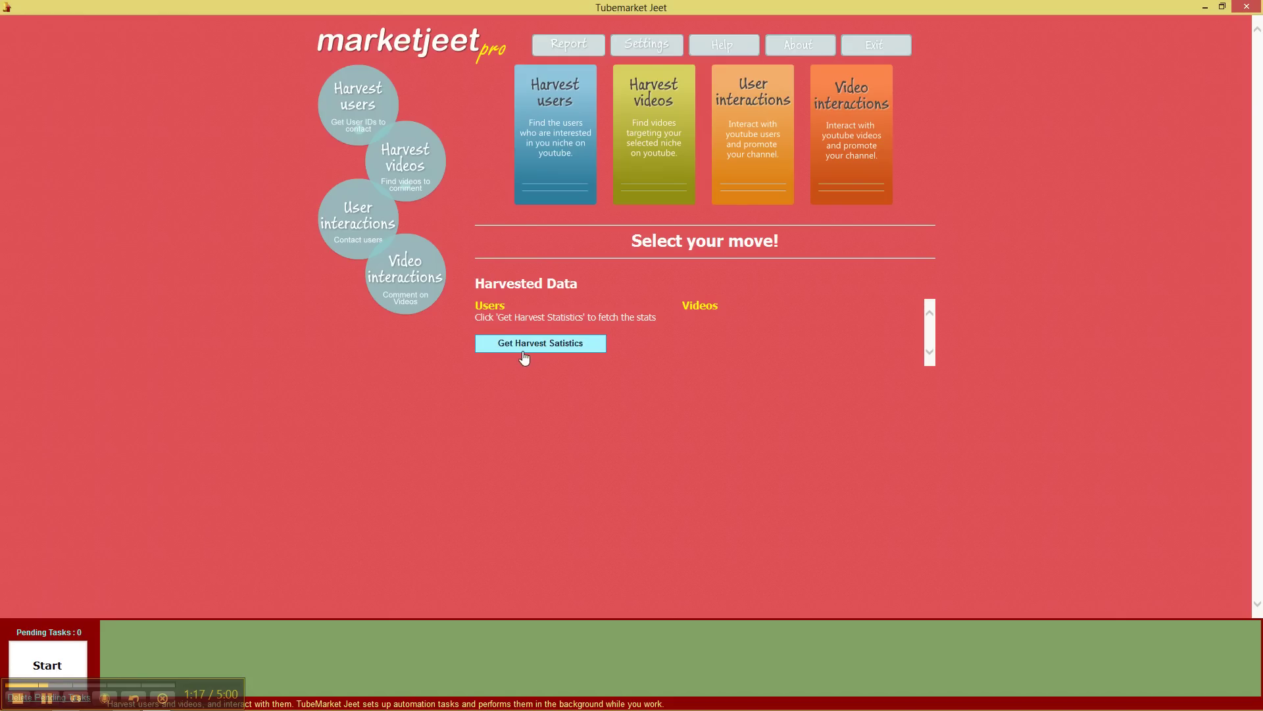
pyautogui.click(560, 350)
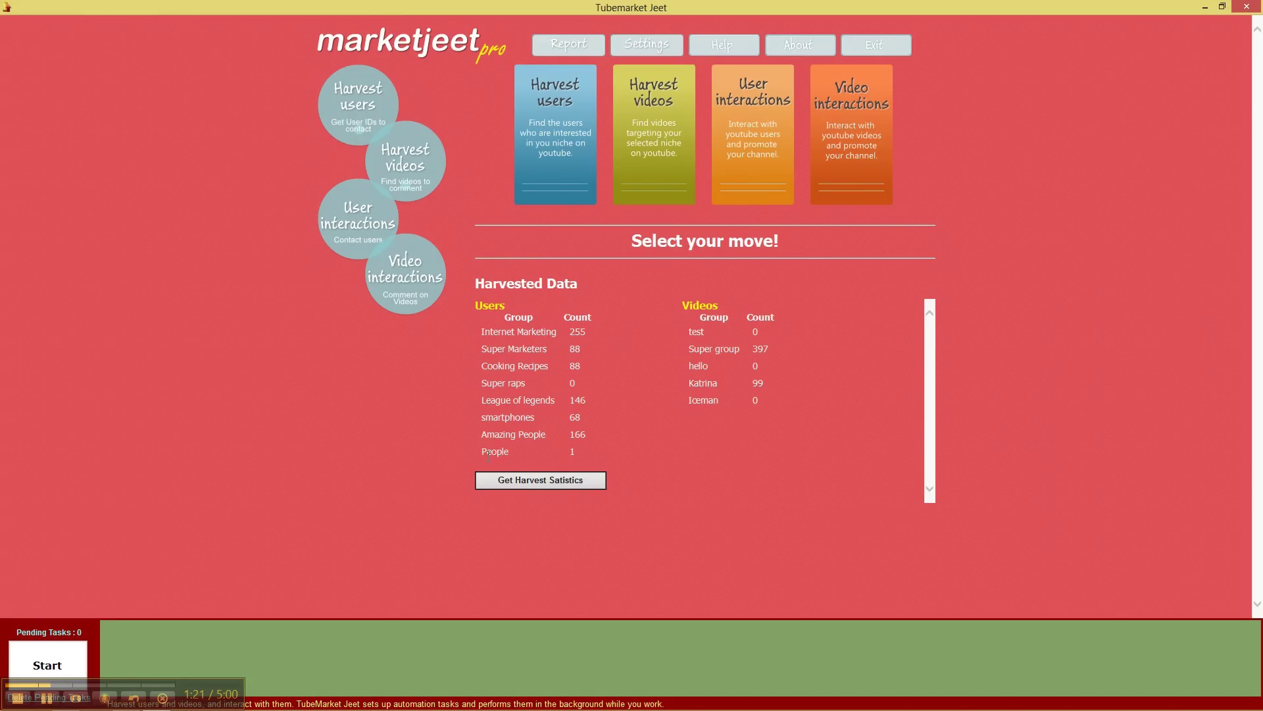
pyautogui.moveTo(484, 453); pyautogui.dragTo(576, 451)
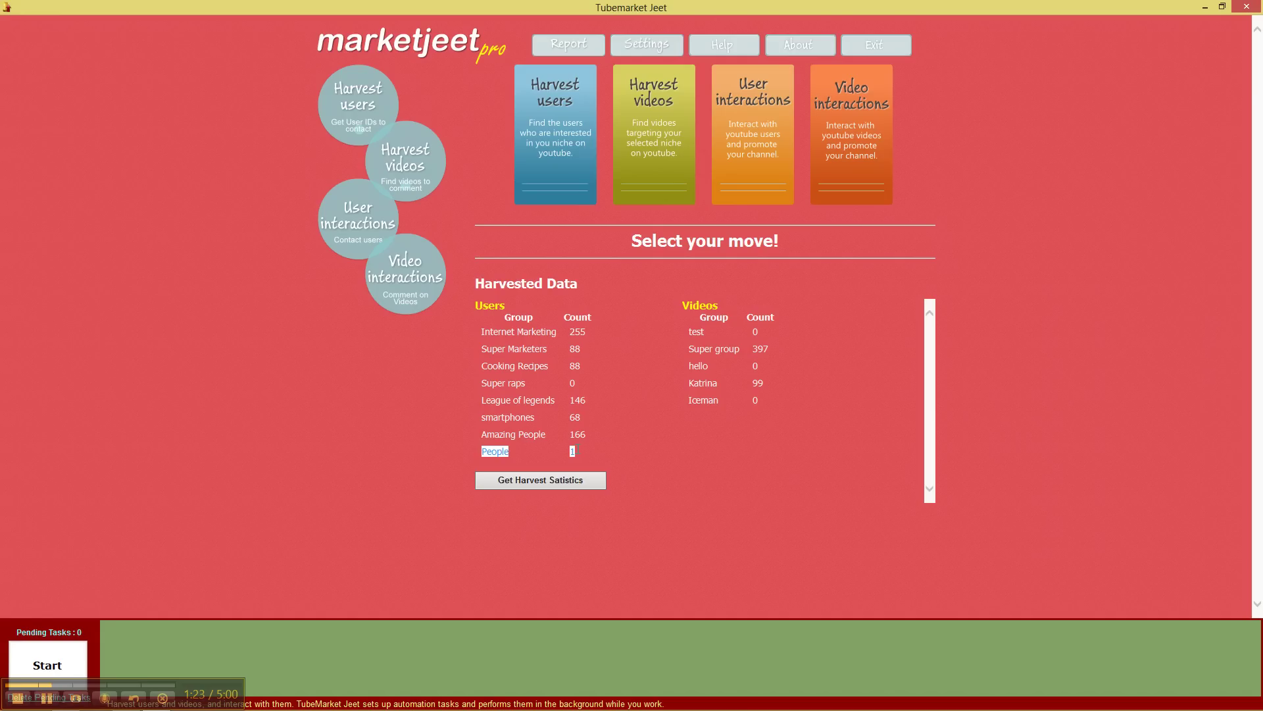
pyautogui.click(583, 454)
pyautogui.click(488, 457)
pyautogui.moveTo(566, 451); pyautogui.dragTo(484, 456)
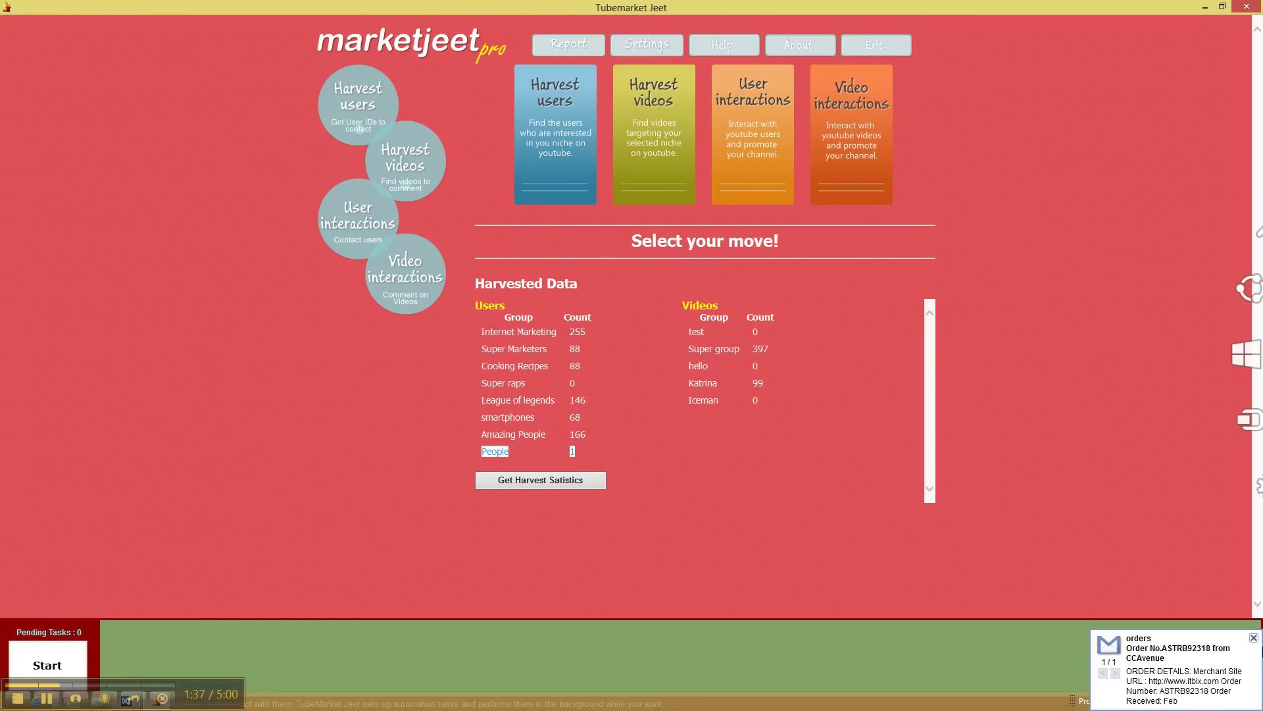
pyautogui.click(1107, 637)
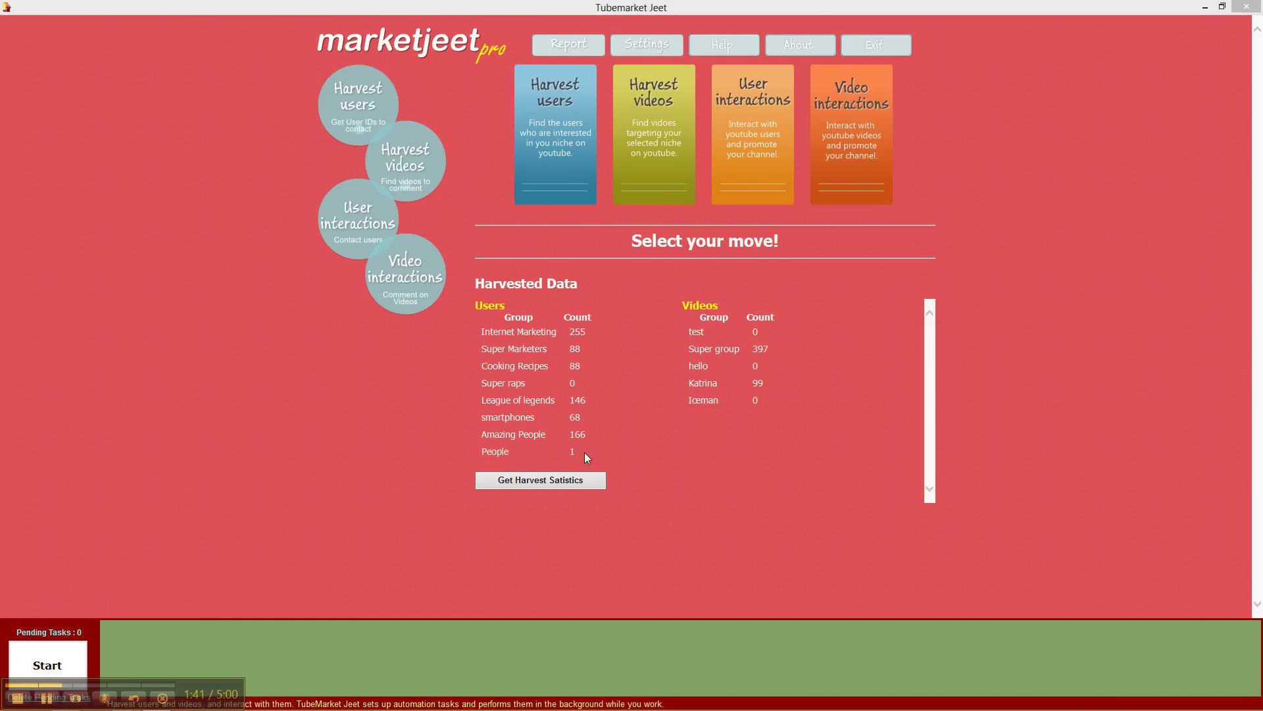
pyautogui.click(500, 452)
pyautogui.click(495, 452)
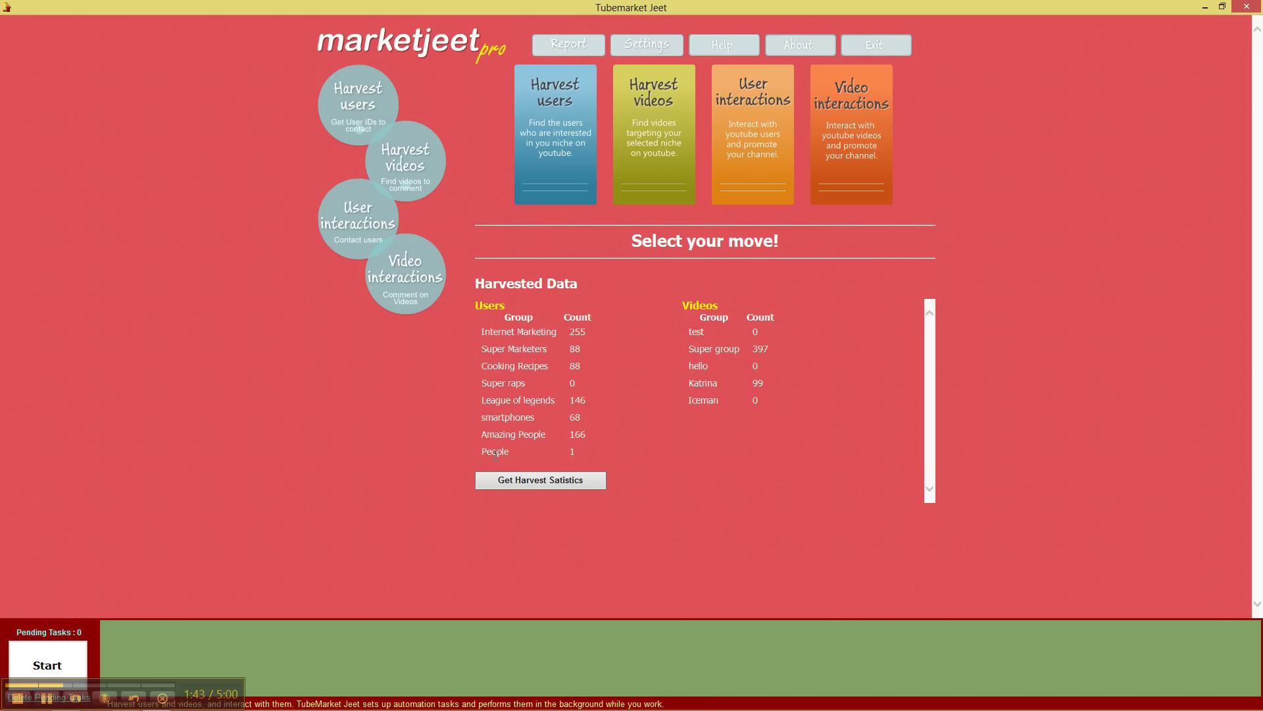
pyautogui.click(570, 447)
pyautogui.click(579, 452)
pyautogui.click(359, 98)
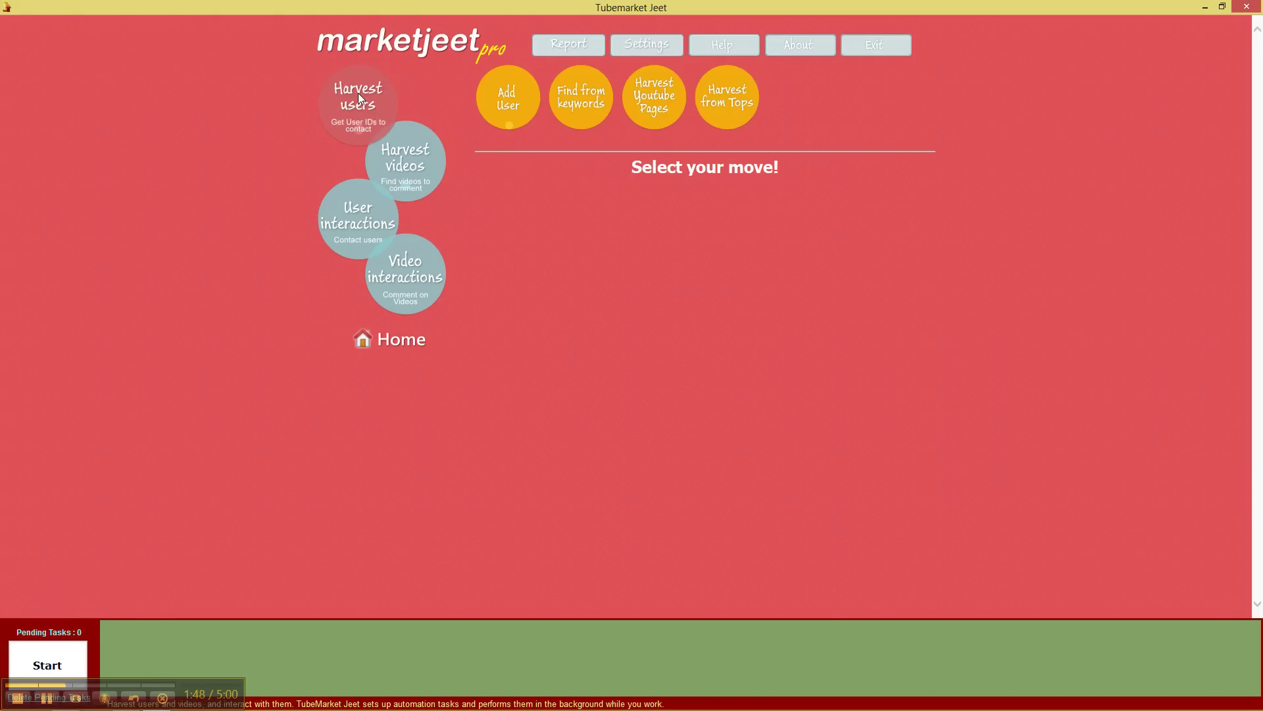
# - Start a Find from keywords search with 'programming' as the keyword
pyautogui.click(589, 114)
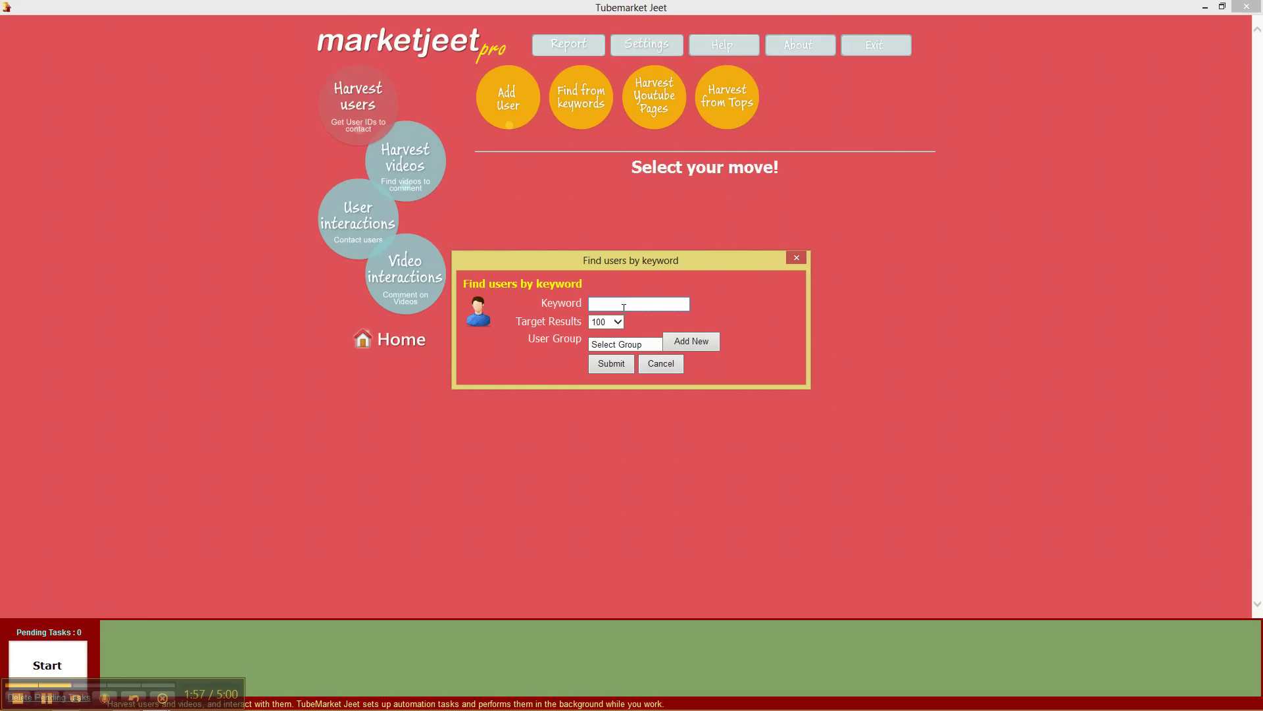
pyautogui.click(623, 307)
pyautogui.write('programming')
pyautogui.click(616, 322)
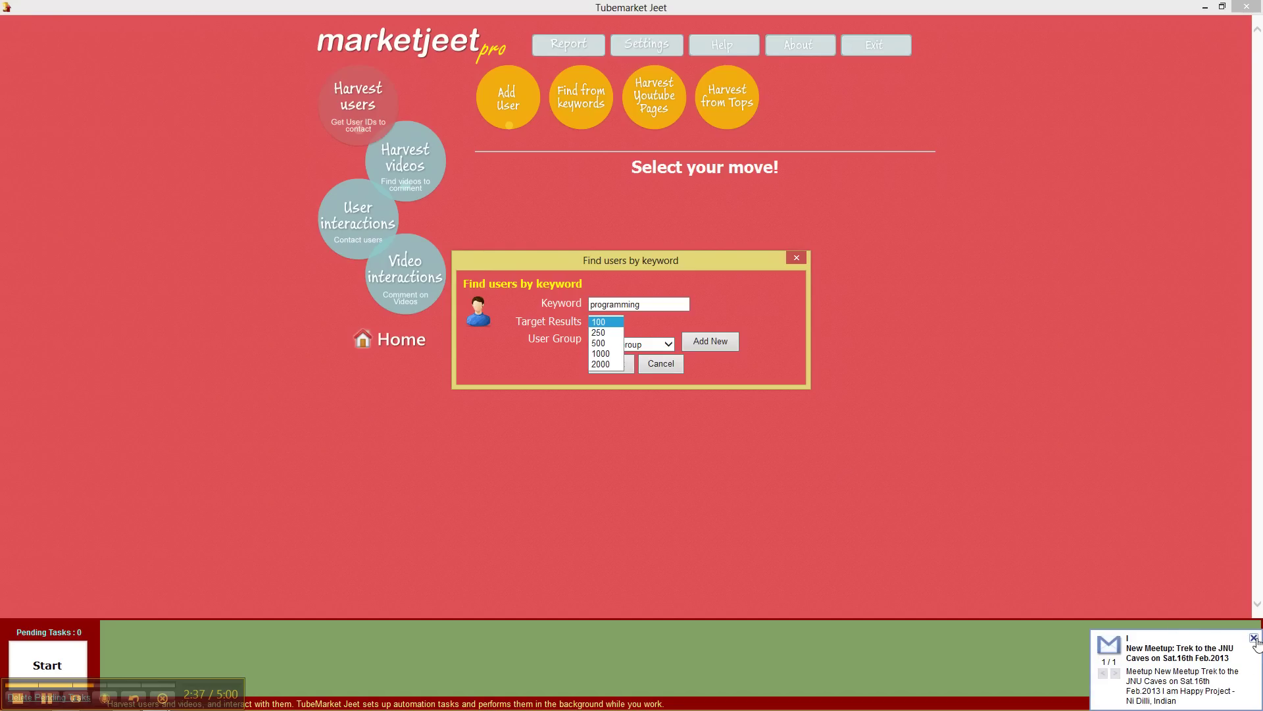
# - Set Target Results to 500, choose the People user group, and submit the harvest
pyautogui.click(1254, 638)
pyautogui.click(606, 321)
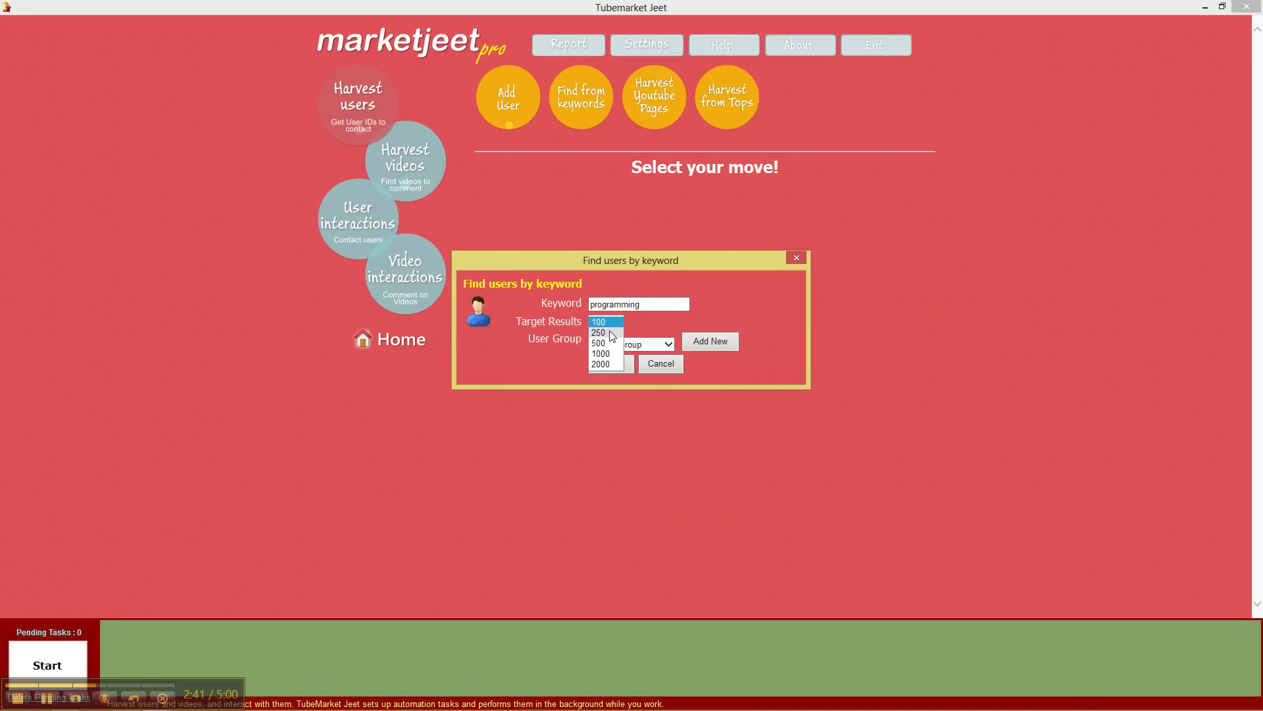
pyautogui.click(611, 343)
pyautogui.hotkey('shift', 'Tab')
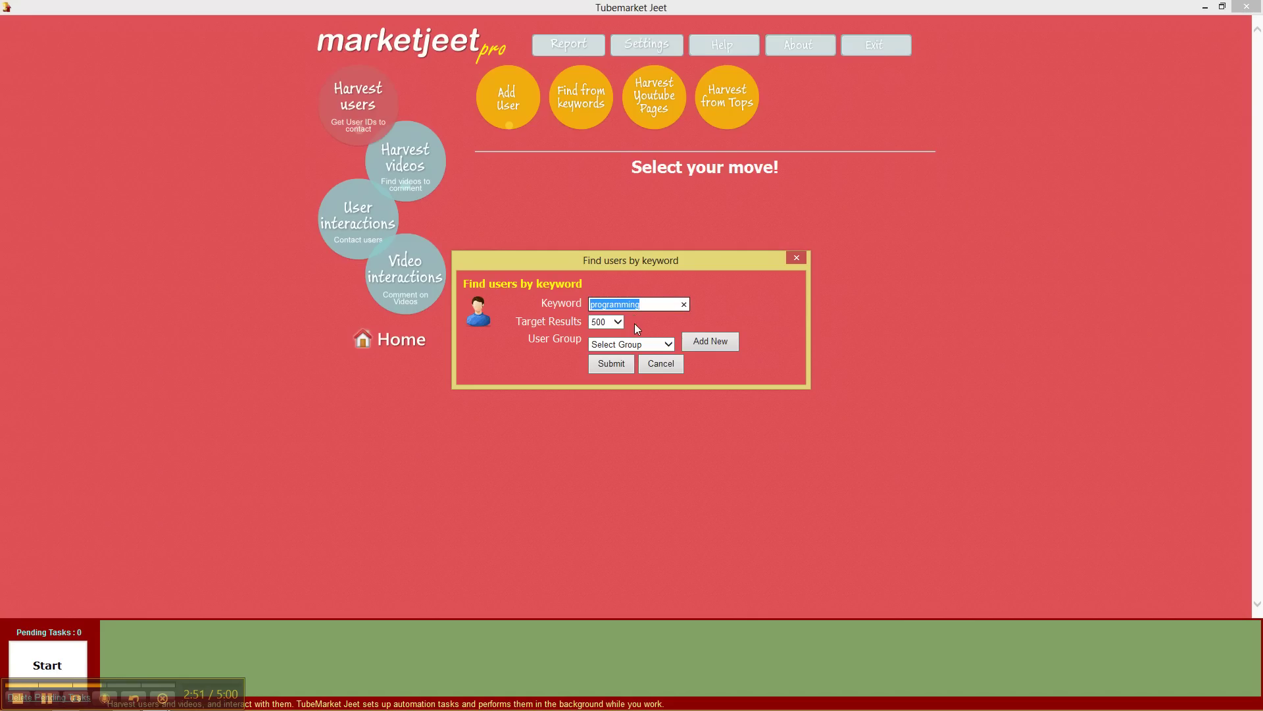
pyautogui.click(643, 306)
pyautogui.click(643, 346)
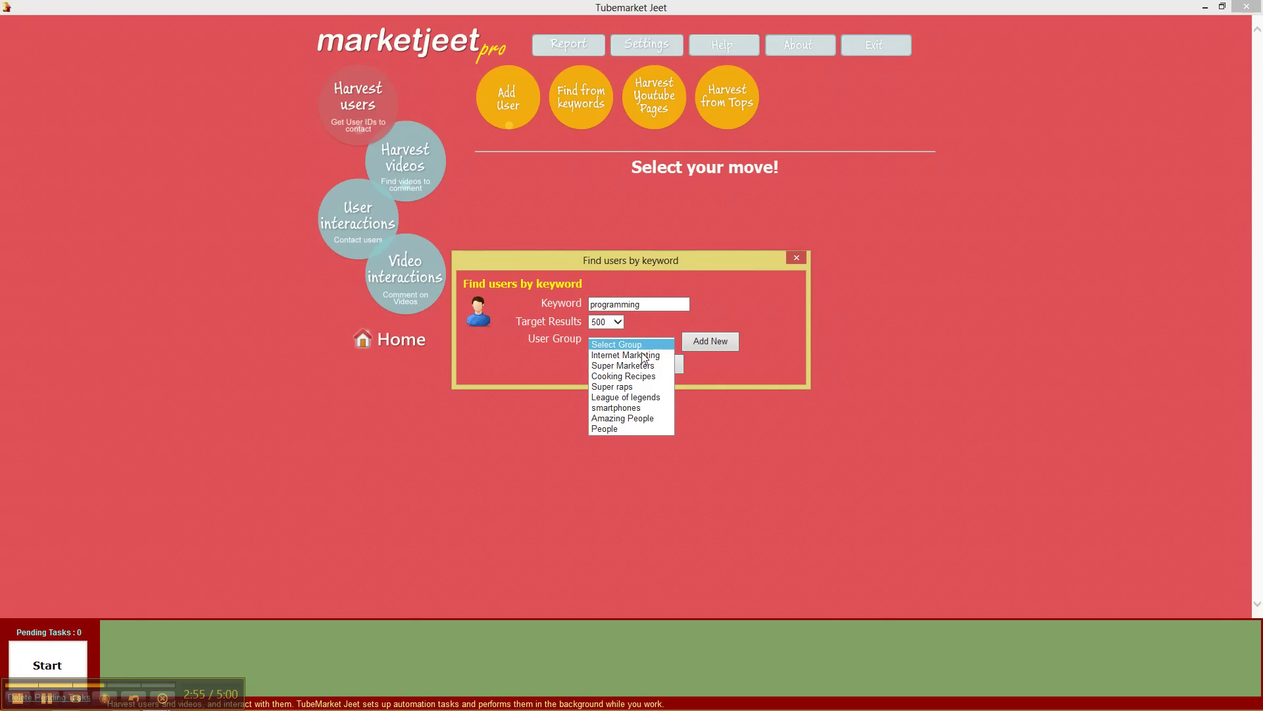
pyautogui.click(635, 429)
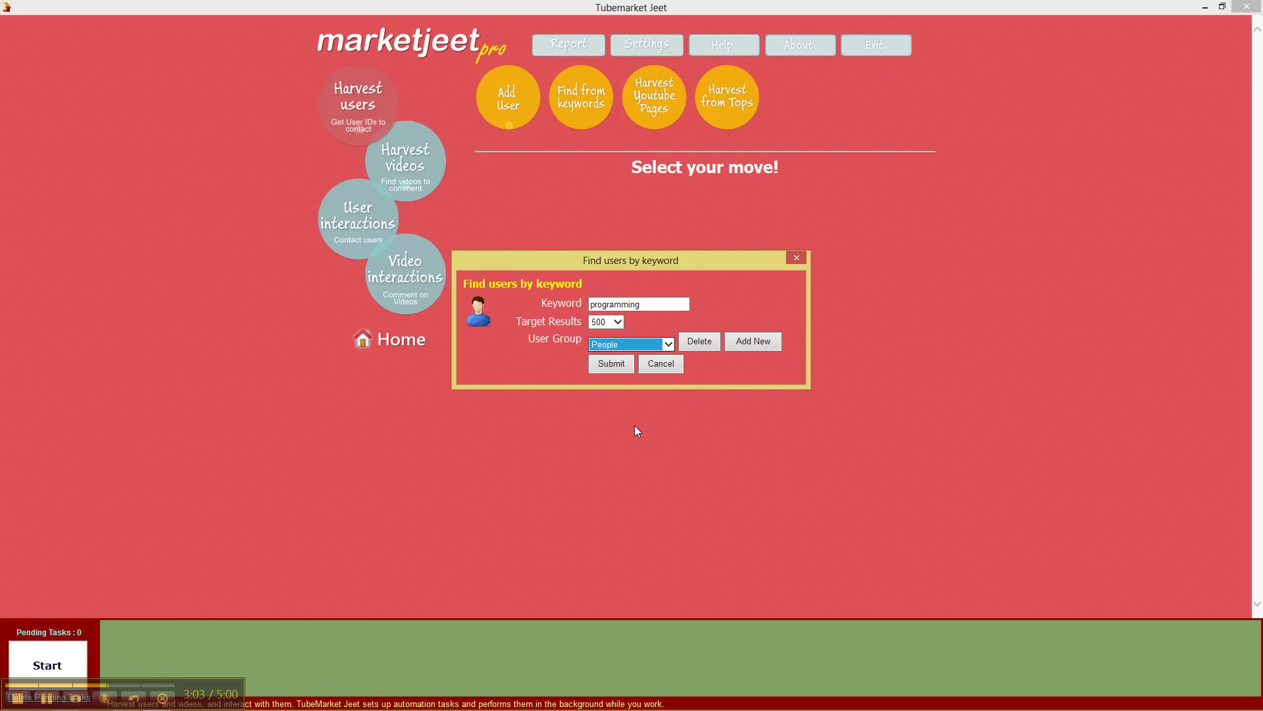
pyautogui.click(629, 370)
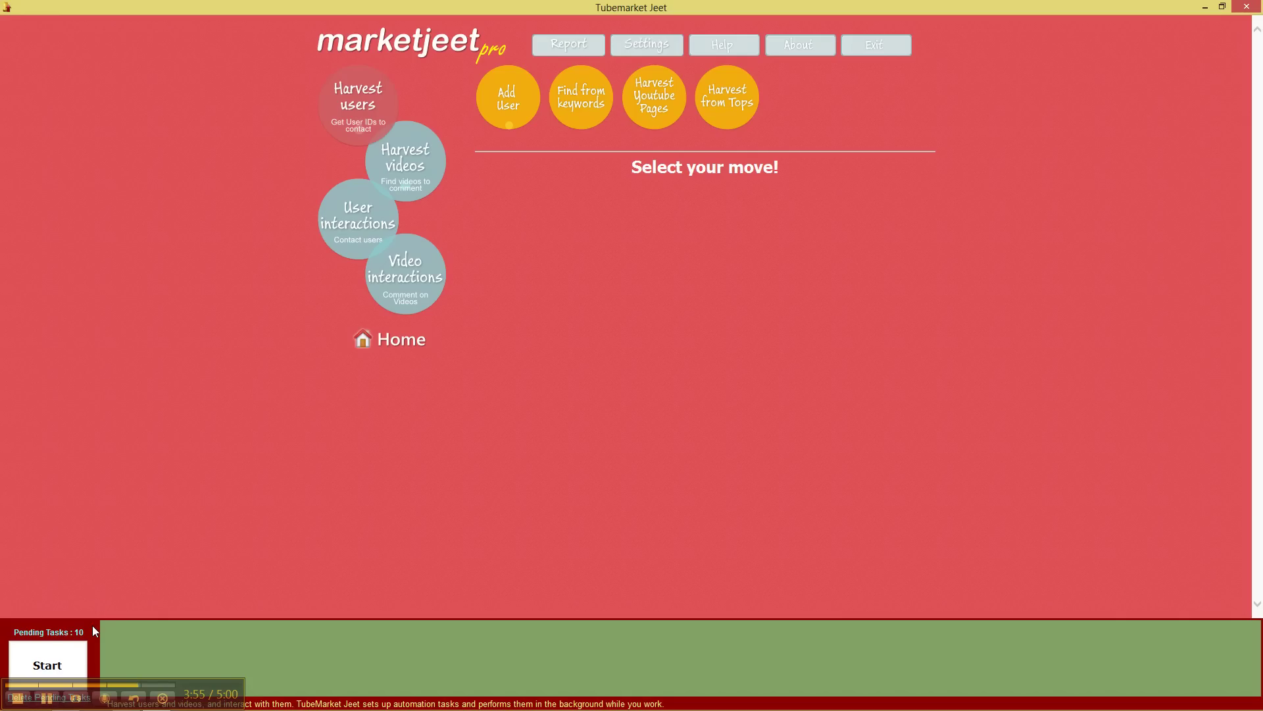
# - Start processing the ten queued 'programming' keyword harvest tasks
pyautogui.click(77, 660)
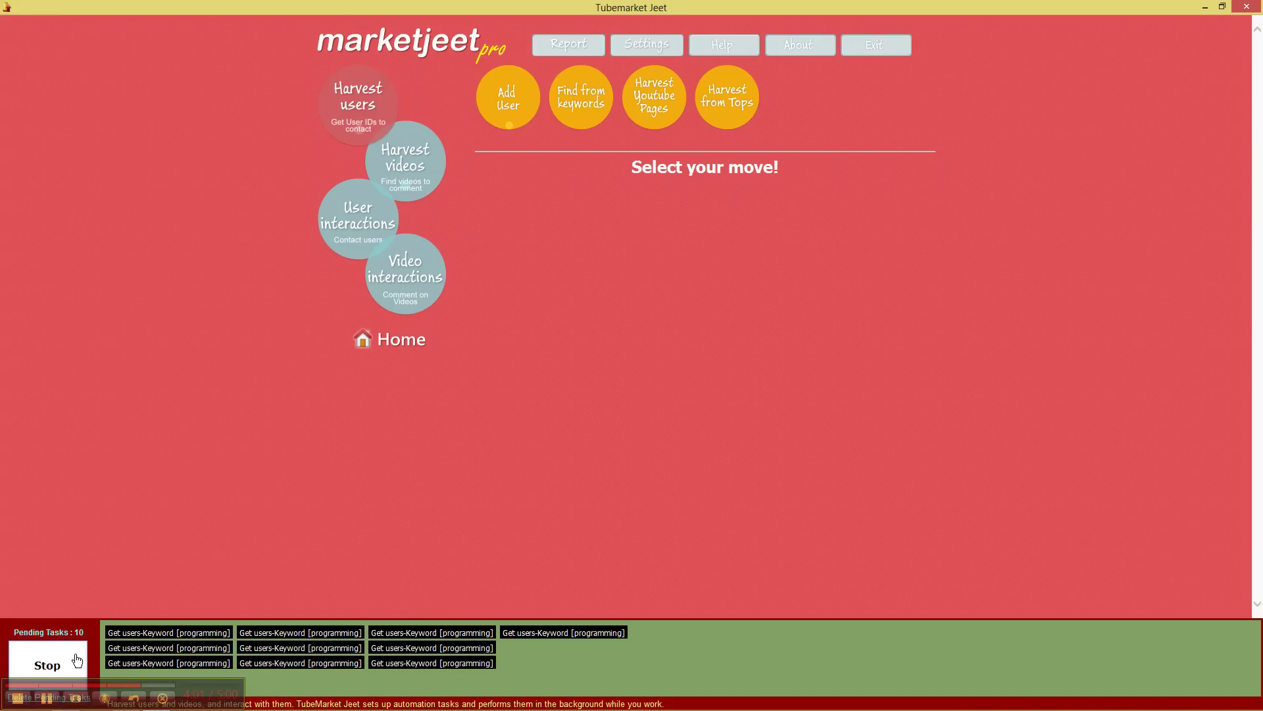